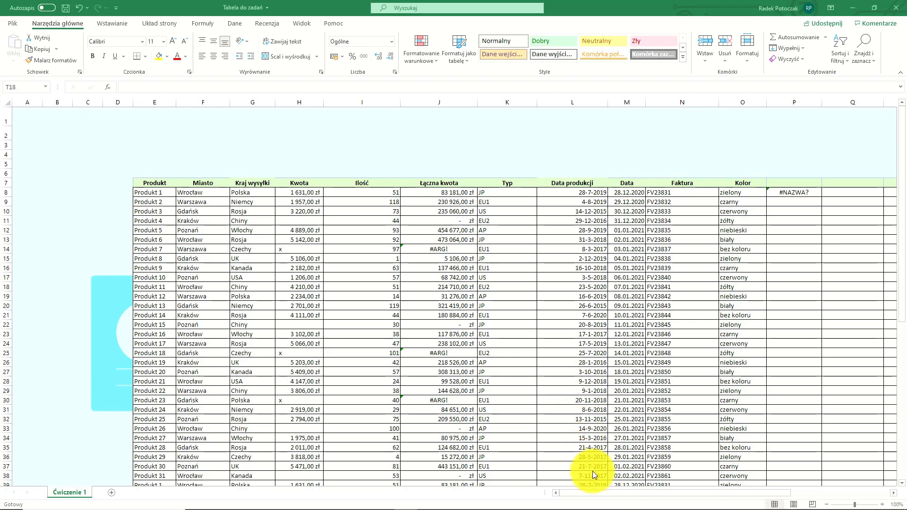
Step: Clear the #NAZWA? error from cell P8, leaving it empty
{"action": "left_click_drag", "start_coordinate": [594, 495], "coordinate": [623, 482]}
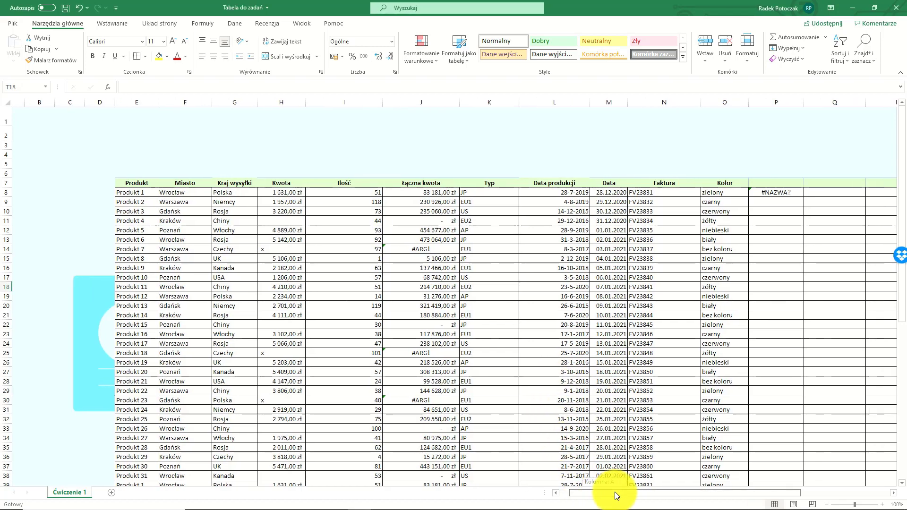
{"action": "scroll", "coordinate": [623, 482], "scroll_direction": "right", "scroll_amount": 1}
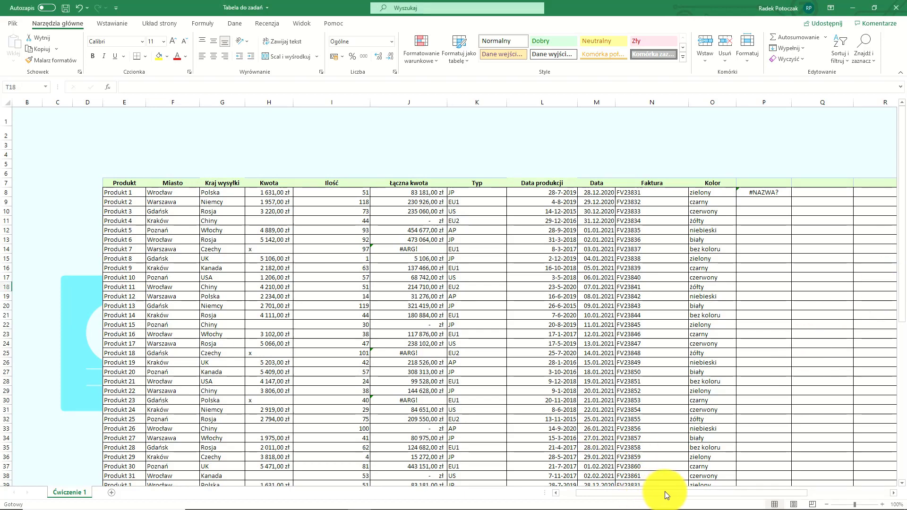
{"action": "left_click", "coordinate": [768, 194]}
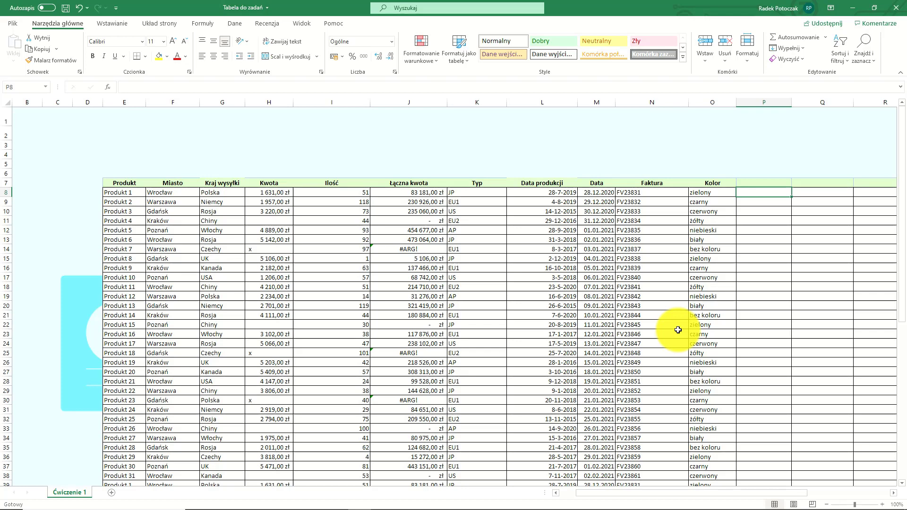
{"action": "left_click_drag", "start_coordinate": [633, 492], "coordinate": [712, 492]}
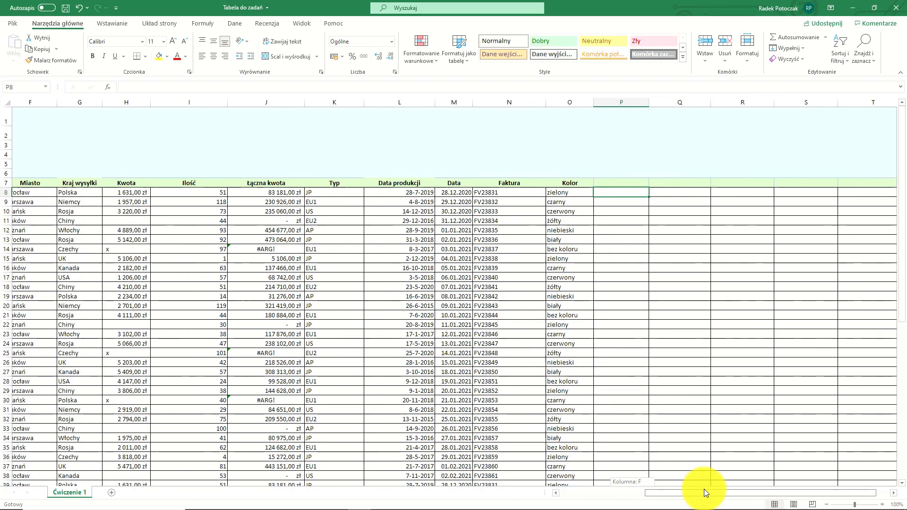
{"action": "left_click", "coordinate": [882, 505]}
{"action": "left_click", "coordinate": [882, 505]}
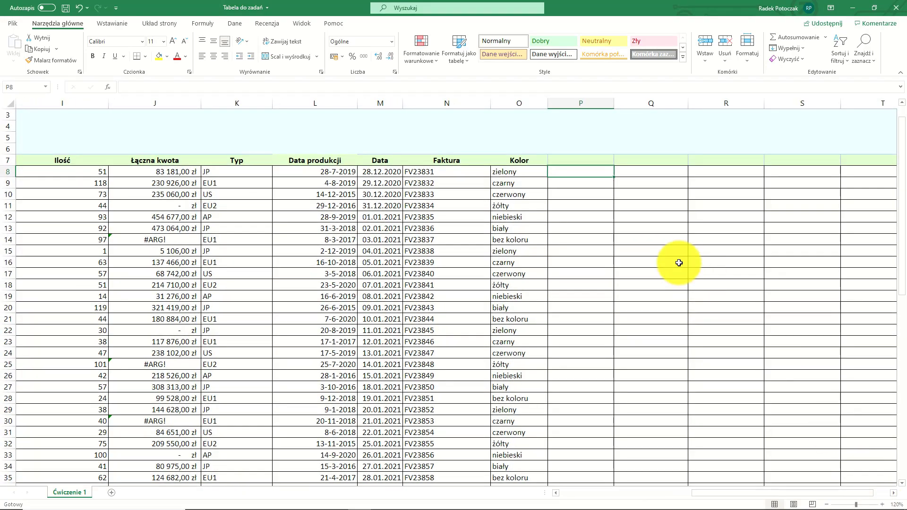
{"action": "type", "text": "=czy."}
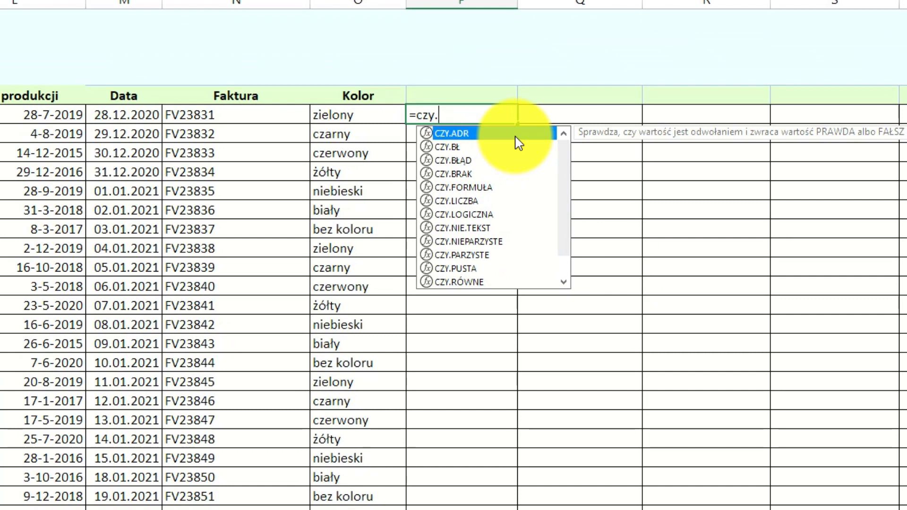
{"action": "key", "text": "Down"}
{"action": "key", "text": "Down"}
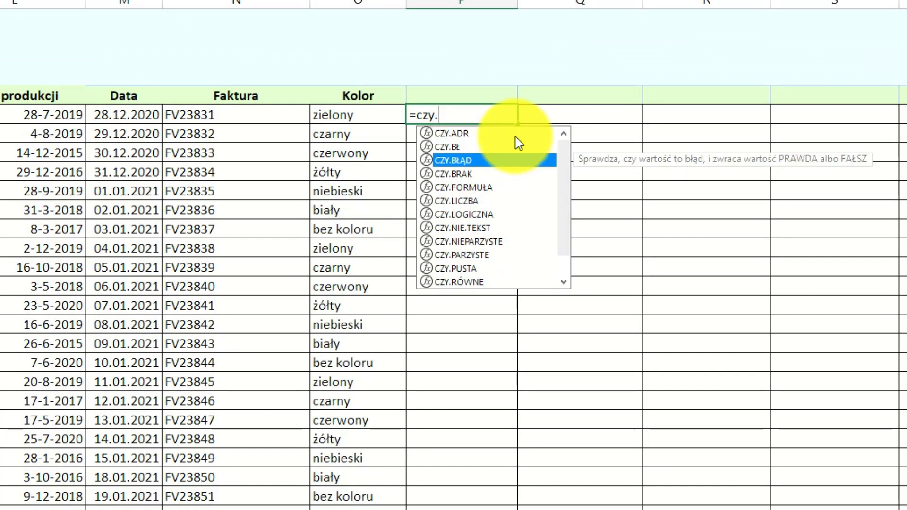
{"action": "key", "text": "Up"}
{"action": "key", "text": "Down"}
{"action": "key", "text": "Down"}
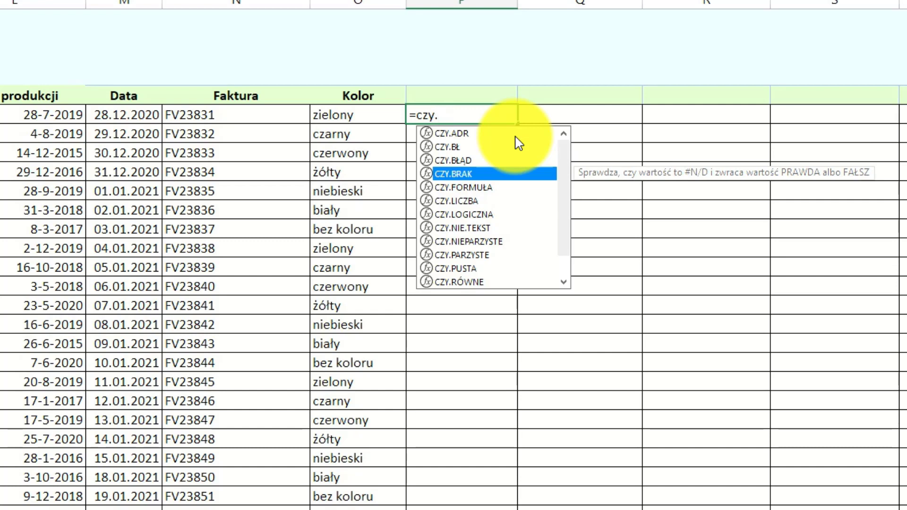
{"action": "key", "text": "Down"}
{"action": "key", "text": "Down"}
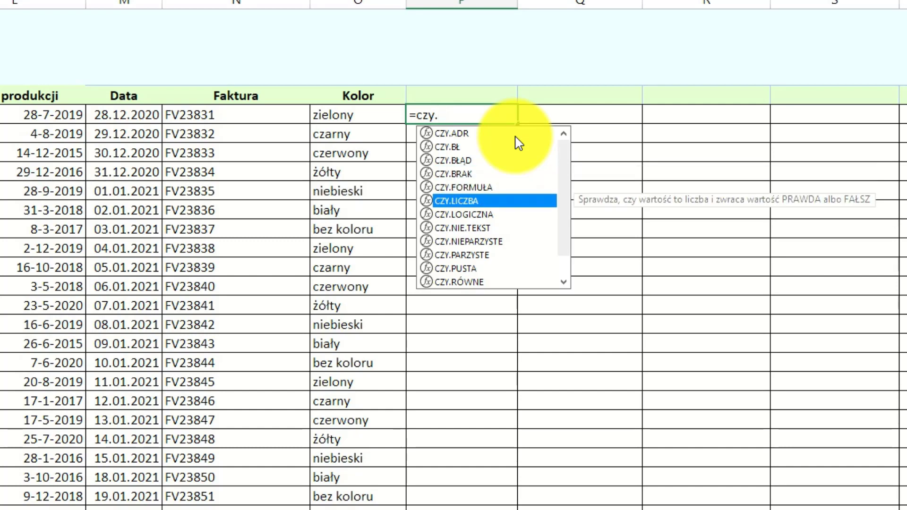
{"action": "key", "text": "Down"}
{"action": "key", "text": "Down"}
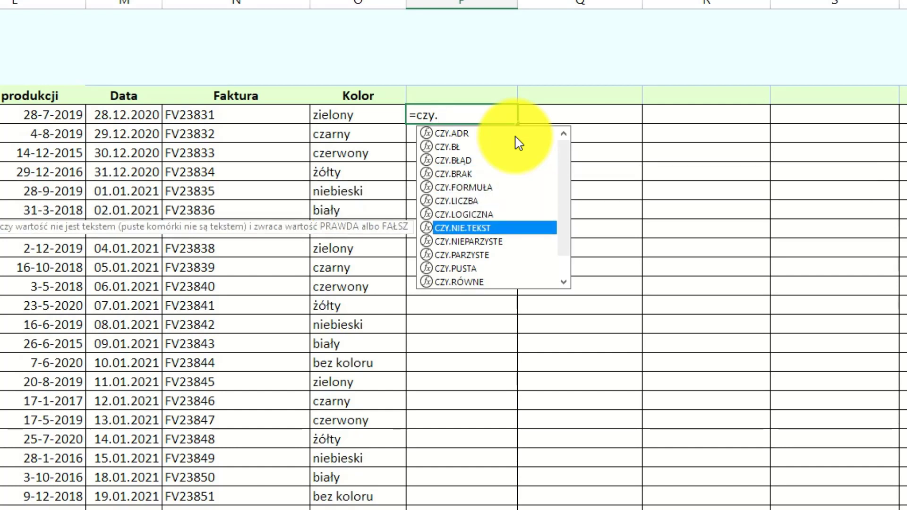
{"action": "key", "text": "Down"}
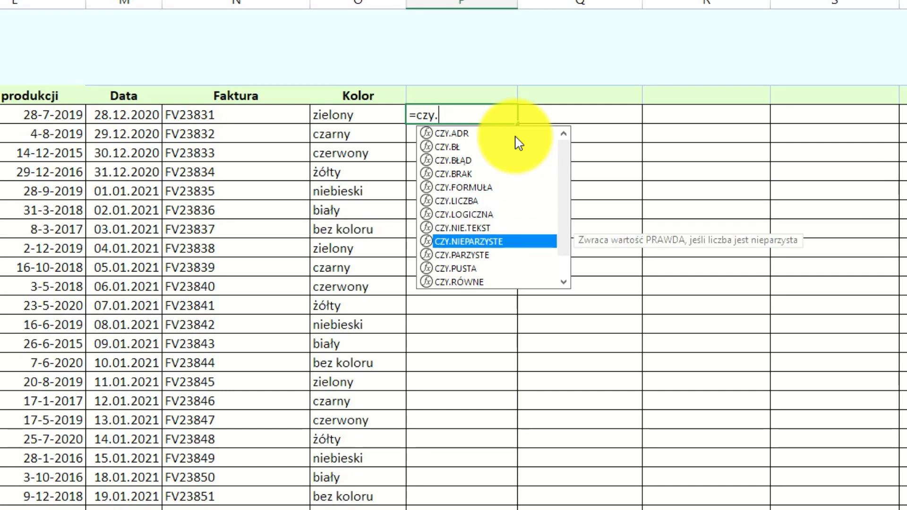
{"action": "key", "text": "Down"}
{"action": "key", "text": "Down"}
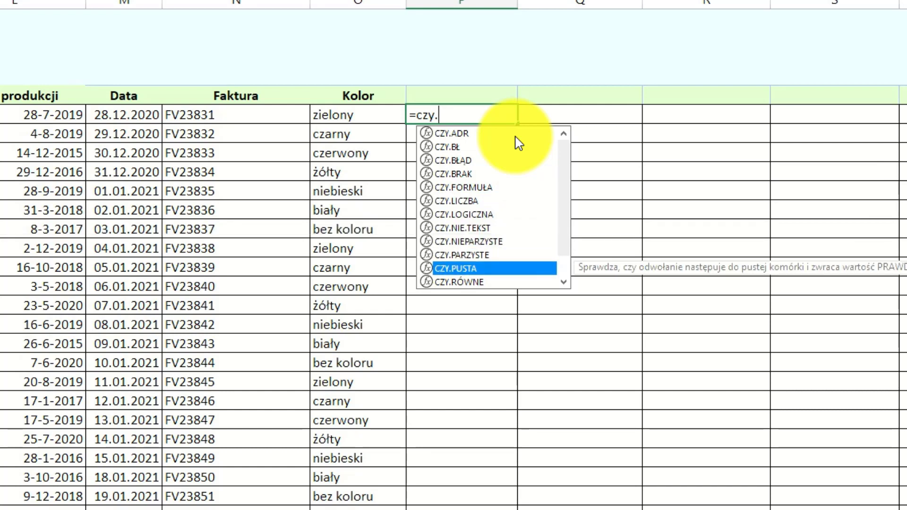
{"action": "key", "text": "Down"}
{"action": "key", "text": "Down"}
{"action": "key", "text": "Down"}
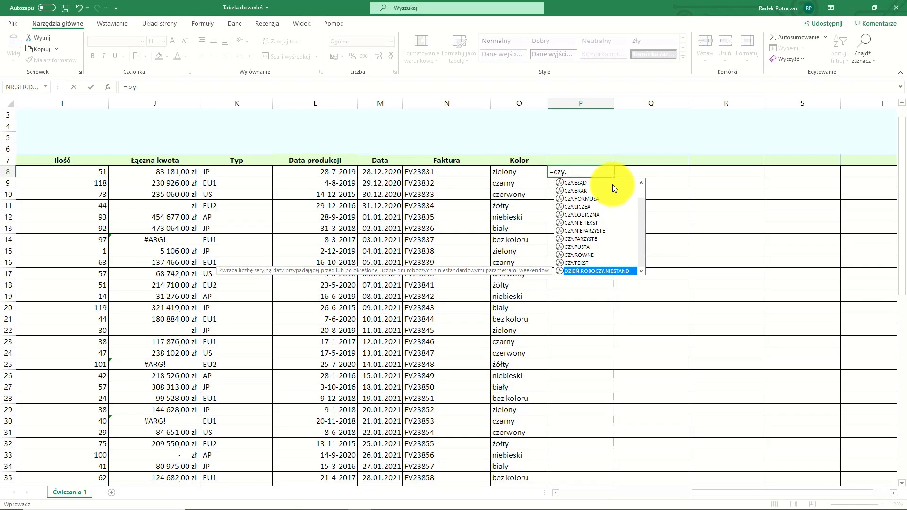
{"action": "key", "text": "BackSpace"}
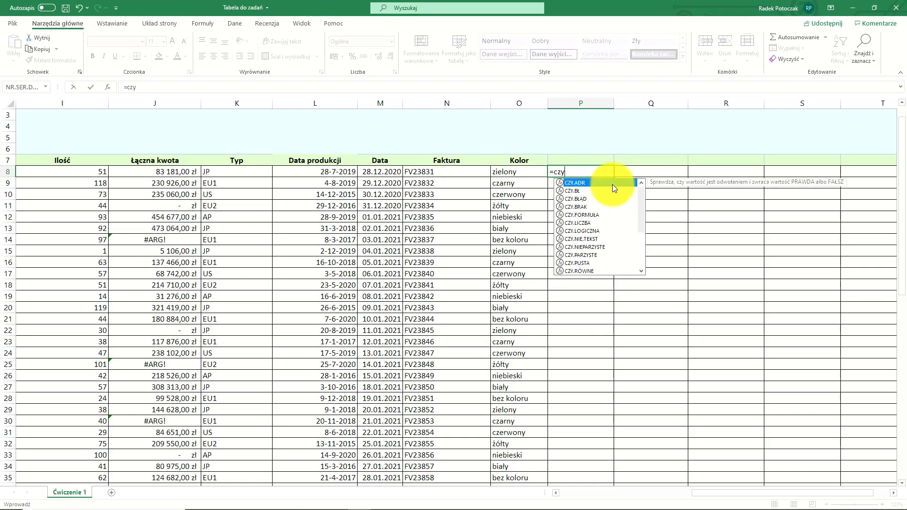
{"action": "key", "text": "Escape"}
{"action": "key", "text": "Escape"}
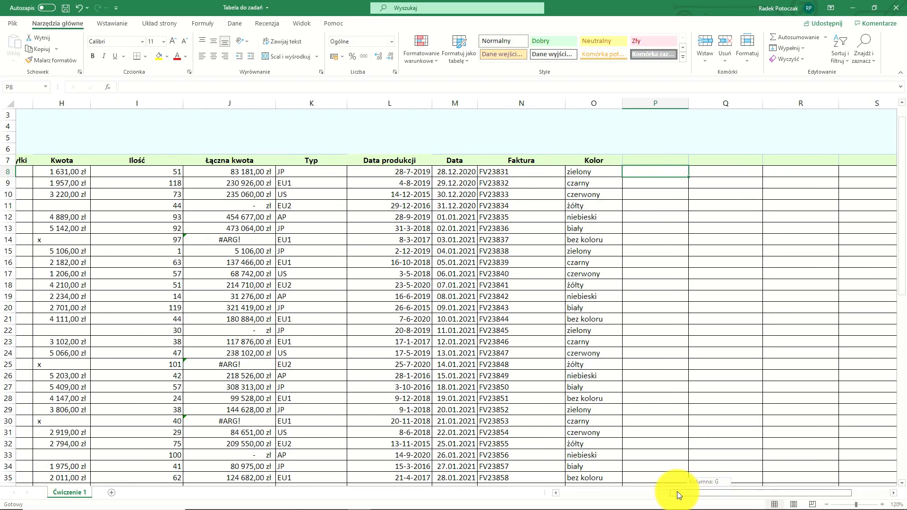
Step: Enter =CZY.BŁĄD(J8) in cell P8
{"action": "left_click_drag", "start_coordinate": [709, 493], "coordinate": [672, 491]}
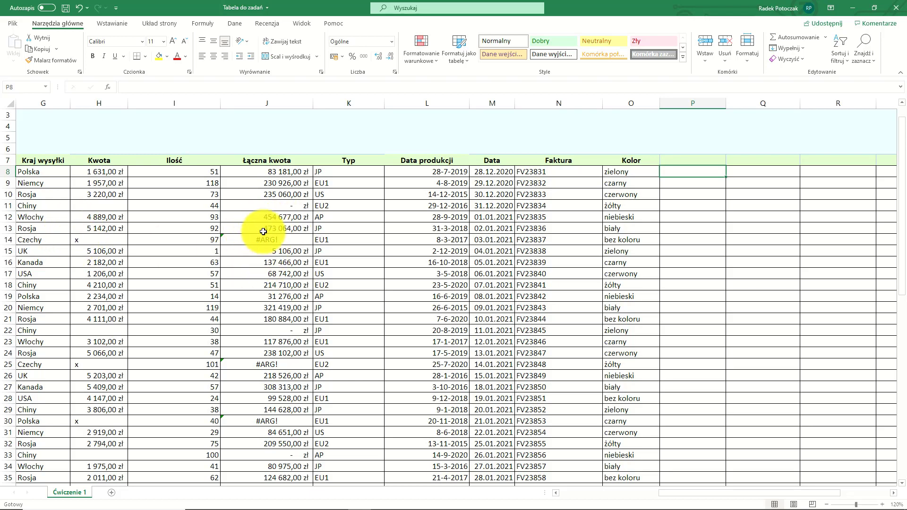
{"action": "type", "text": "=c"}
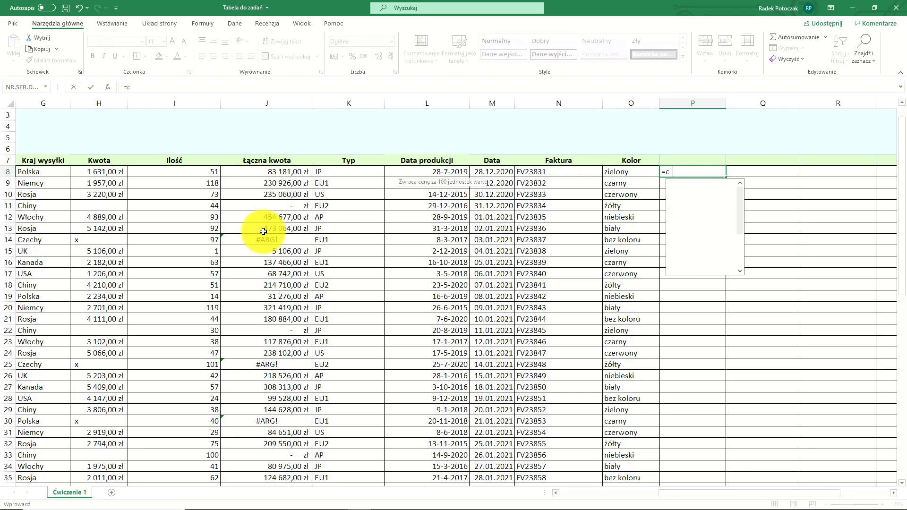
{"action": "type", "text": "zy.b"}
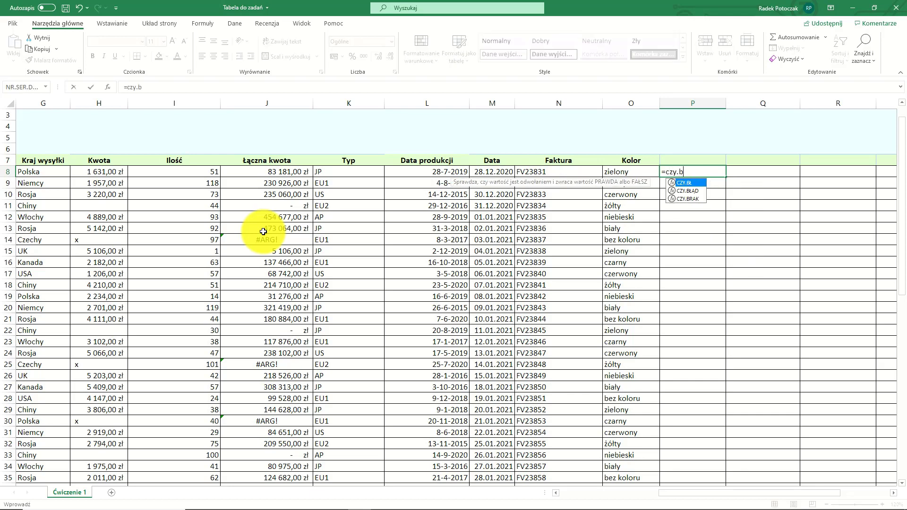
{"action": "type", "text": "ł"}
{"action": "key", "text": "Down"}
{"action": "key", "text": "Tab"}
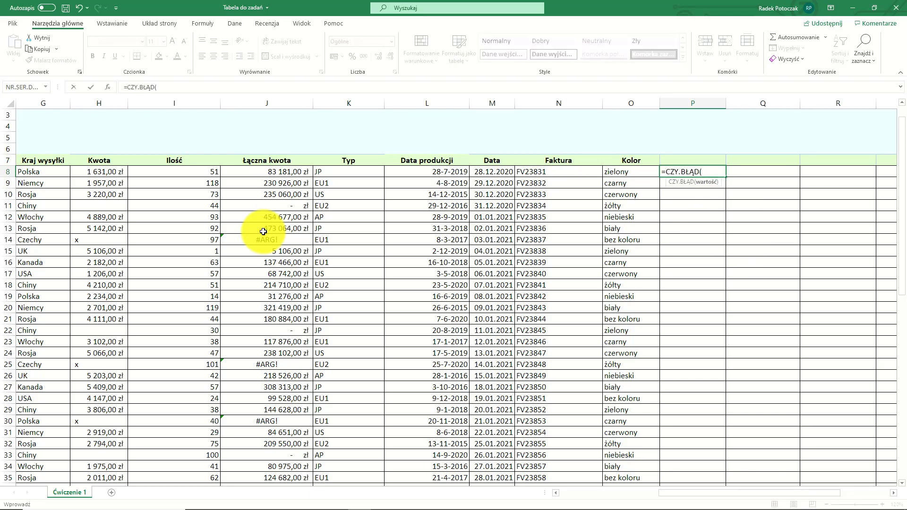
{"action": "left_click", "coordinate": [245, 175]}
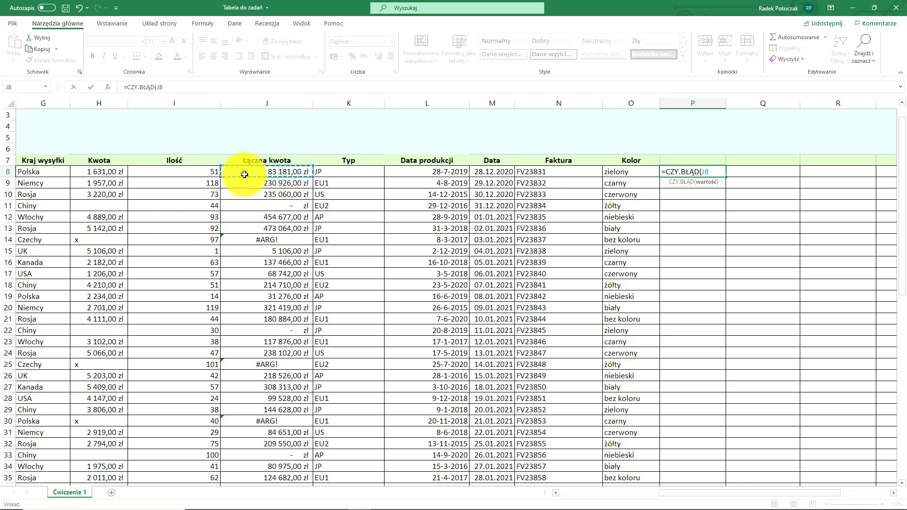
{"action": "type", "text": ")"}
{"action": "key", "text": "Return"}
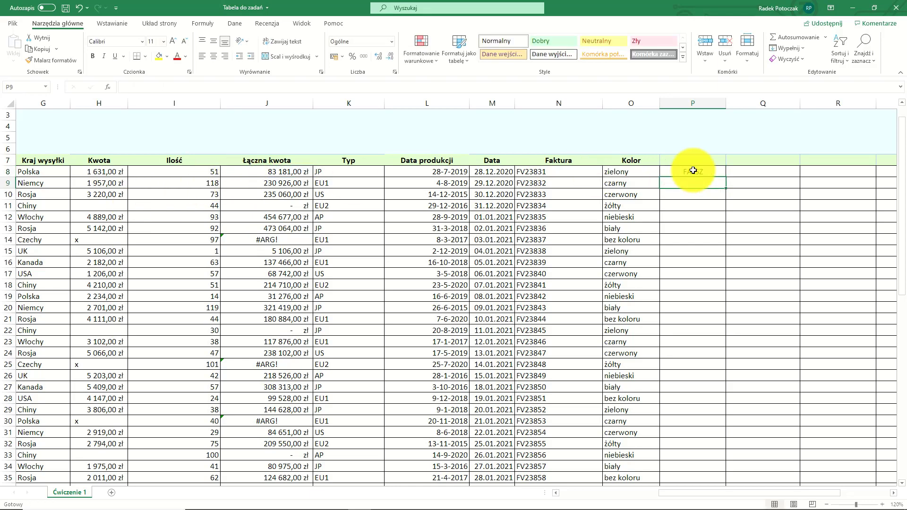
Step: Fill the CZY.BŁĄD formula down column P to row 35 and check row 14 shows PRAWDA
{"action": "left_click", "coordinate": [720, 171]}
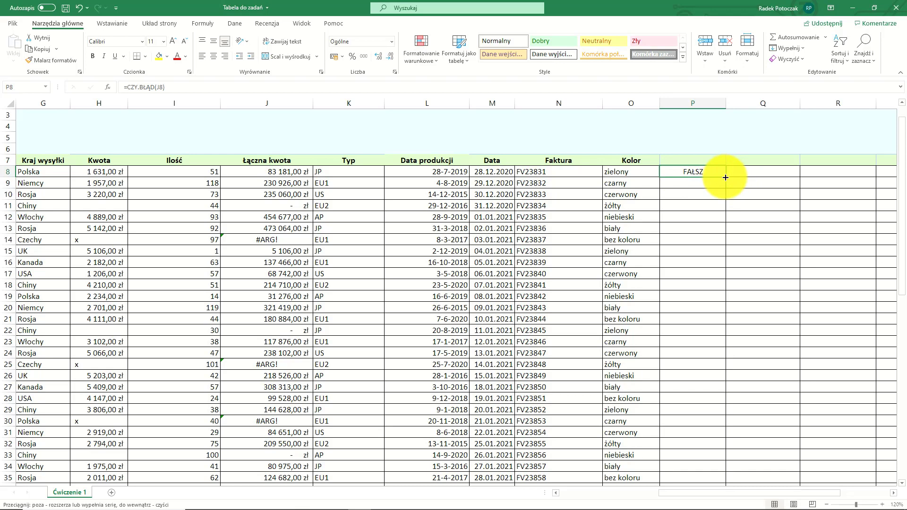
{"action": "double_click", "coordinate": [725, 177]}
{"action": "left_click", "coordinate": [702, 237]}
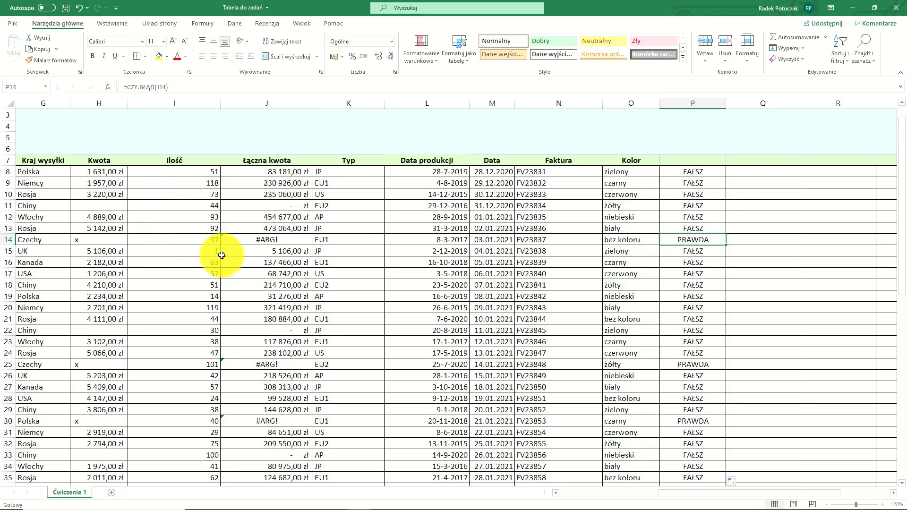
Step: Enter =CZY.PUSTA(H8) in cell Q8
{"action": "left_click", "coordinate": [748, 168]}
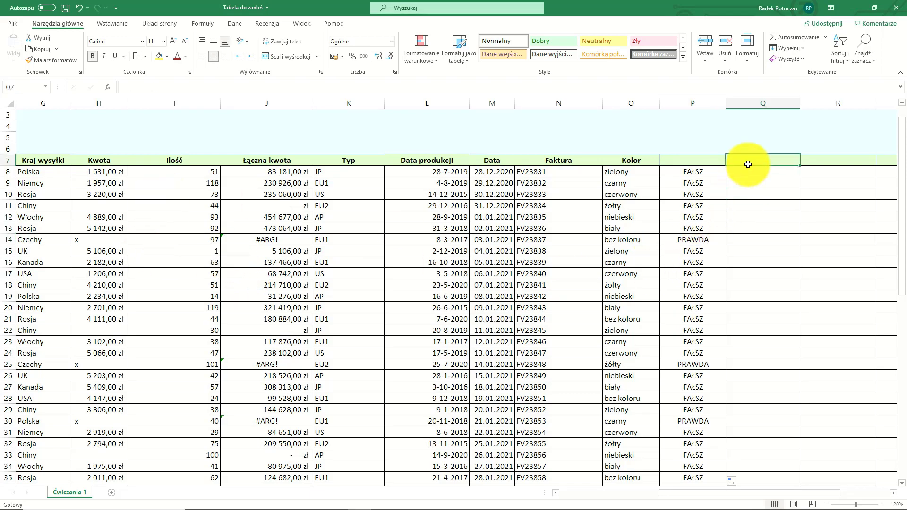
{"action": "type", "text": "=czy"}
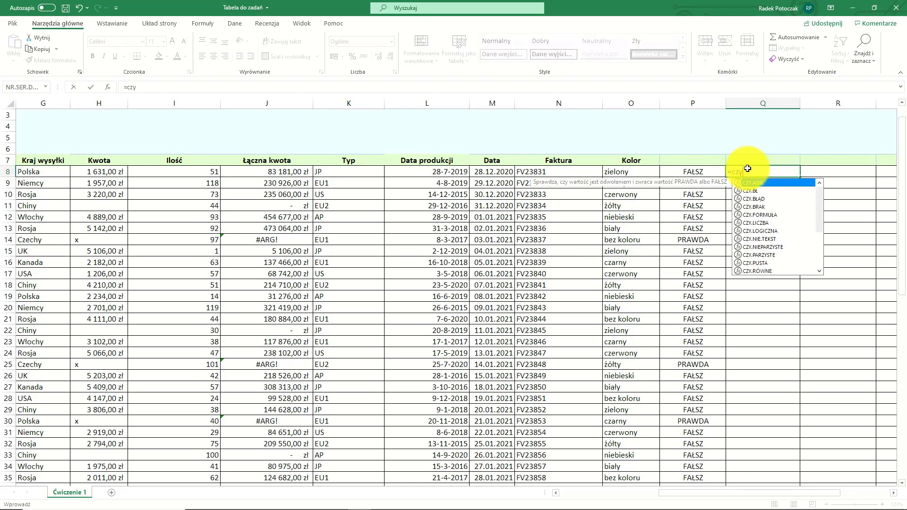
{"action": "type", "text": ".pu"}
{"action": "key", "text": "Tab"}
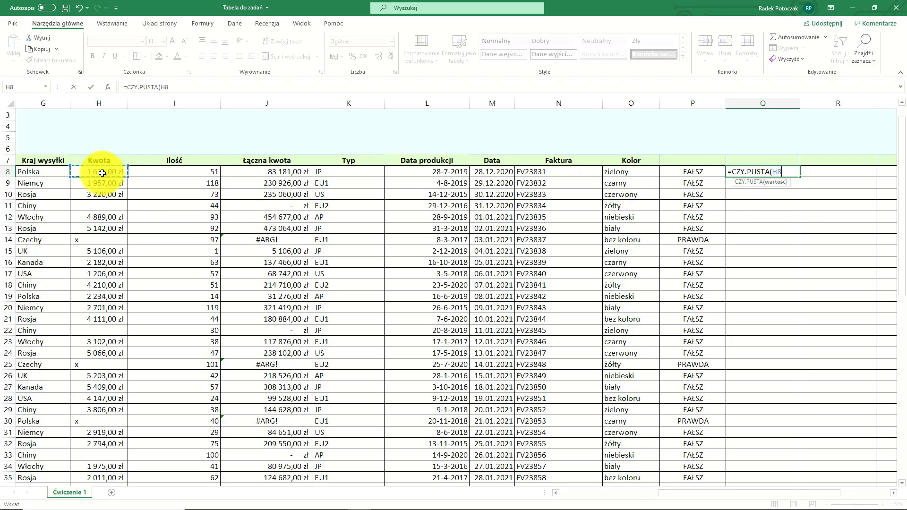
{"action": "type", "text": ")"}
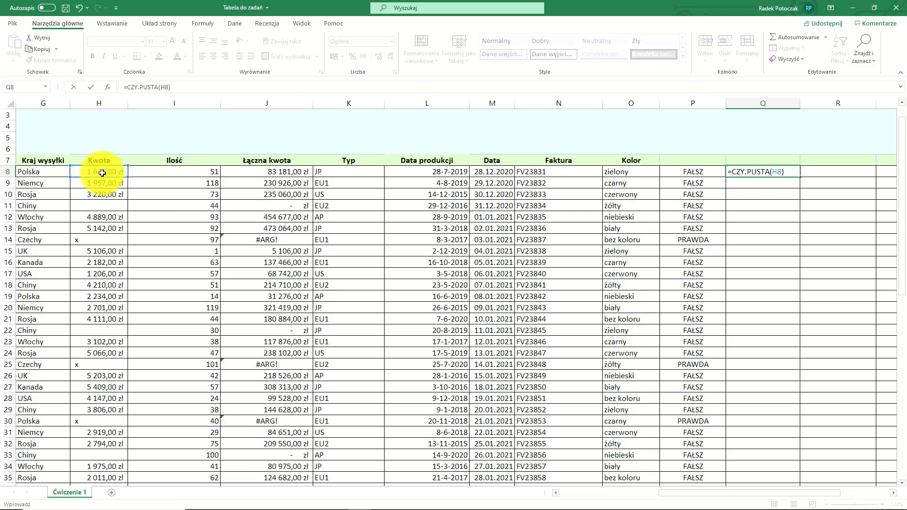
{"action": "key", "text": "ctrl+Return"}
Step: Fill the CZY.PUSTA formula down column Q and verify it in Q22
{"action": "scroll", "coordinate": [658, 152], "scroll_direction": "up", "scroll_amount": 1}
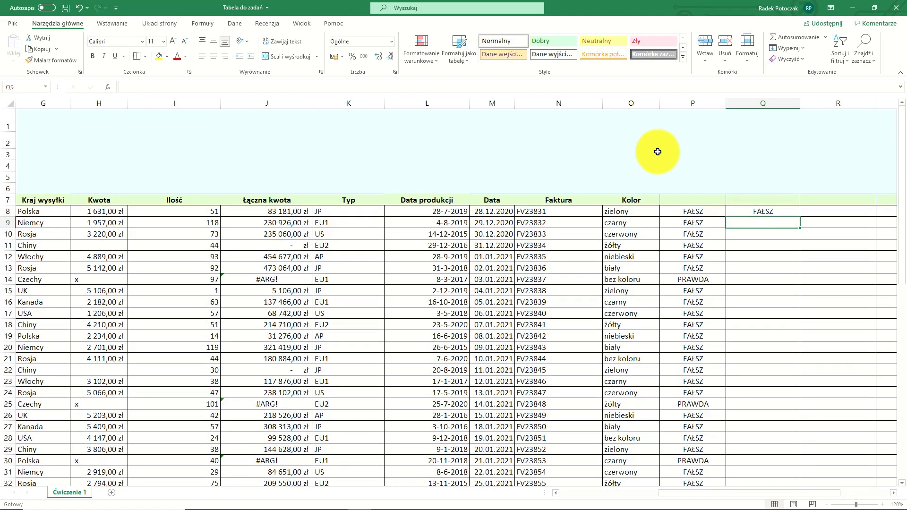
{"action": "double_click", "coordinate": [799, 216]}
{"action": "scroll", "coordinate": [780, 334], "scroll_direction": "down", "scroll_amount": 1}
{"action": "left_click", "coordinate": [763, 314]}
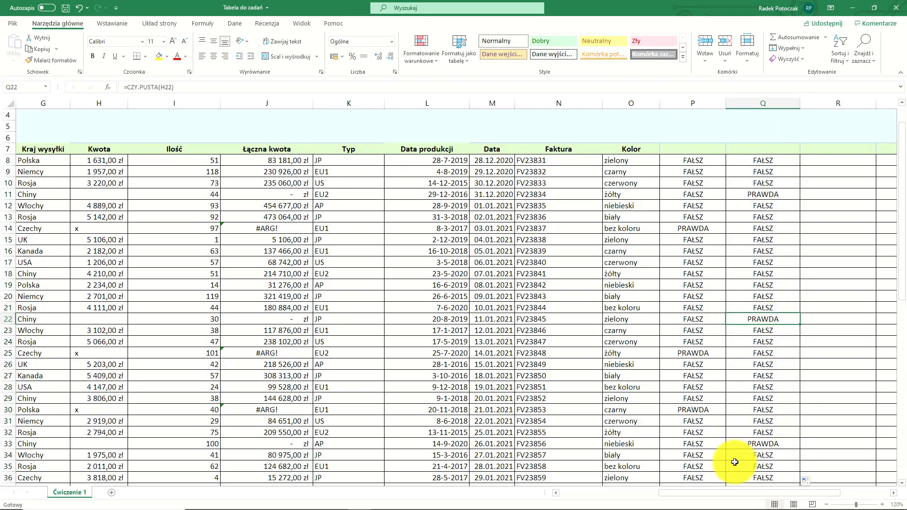
{"action": "left_click_drag", "start_coordinate": [732, 493], "coordinate": [764, 493]}
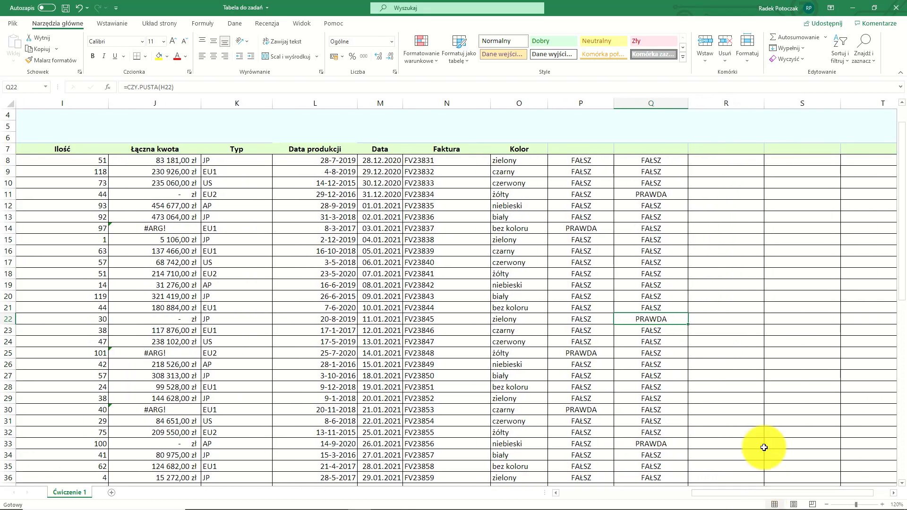
Step: Enter =CZY.LICZBA(J8) in cell R8
{"action": "left_click", "coordinate": [721, 157]}
{"action": "type", "text": "czy"}
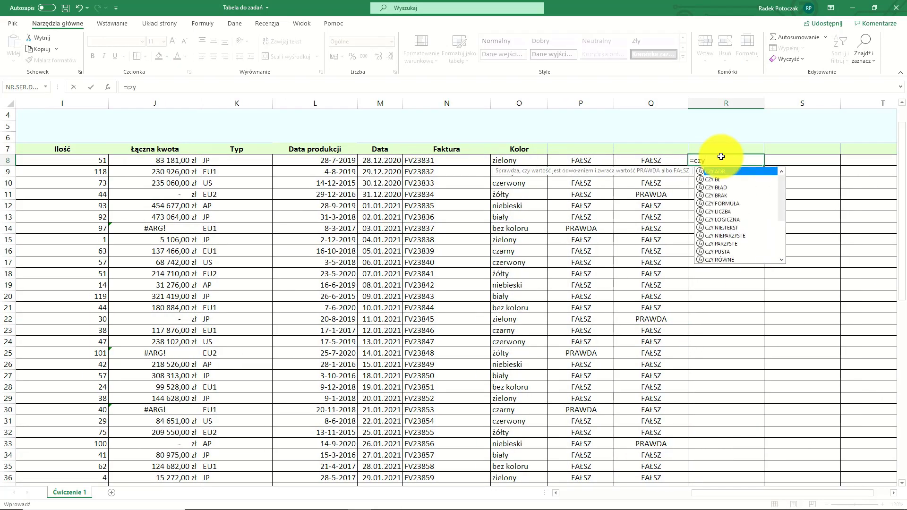
{"action": "key", "text": "Down"}
{"action": "key", "text": "Down"}
{"action": "key", "text": "Down"}
{"action": "key", "text": "Down"}
{"action": "key", "text": "Down"}
{"action": "key", "text": "Tab"}
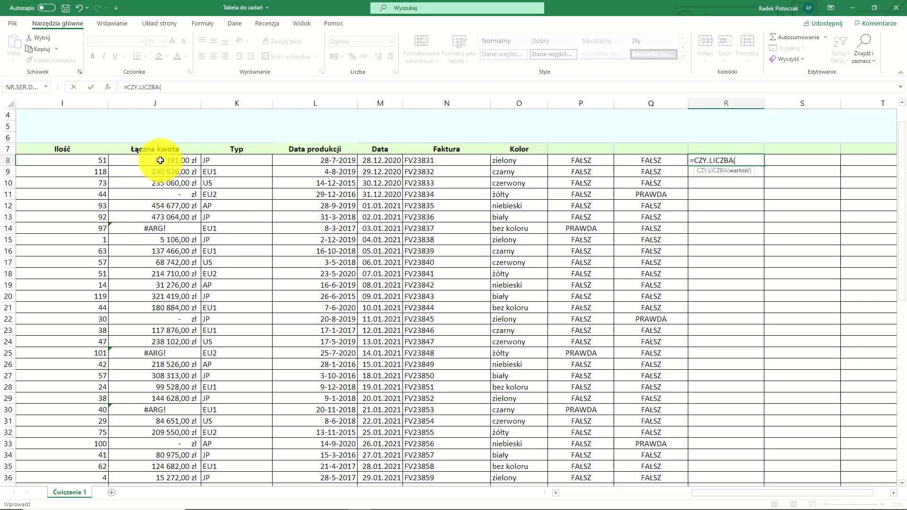
{"action": "left_click", "coordinate": [160, 160]}
{"action": "type", "text": ")"}
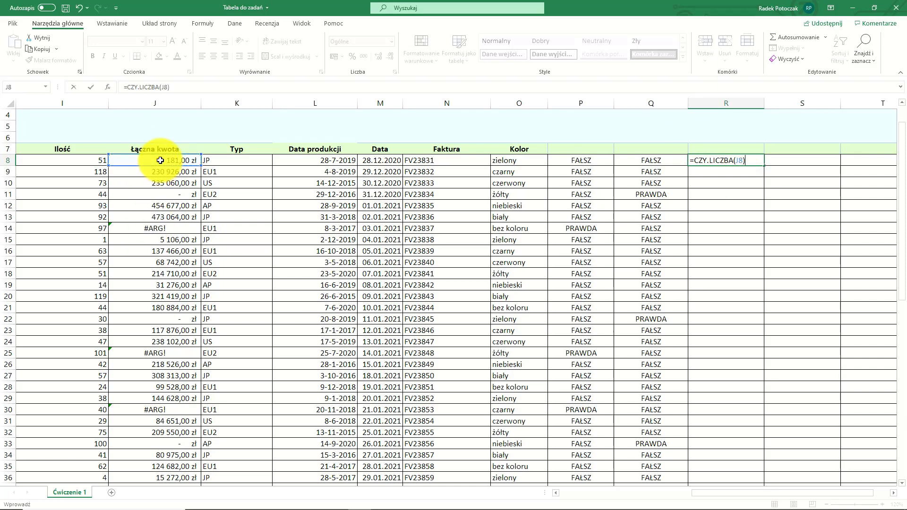
{"action": "key", "text": "Return"}
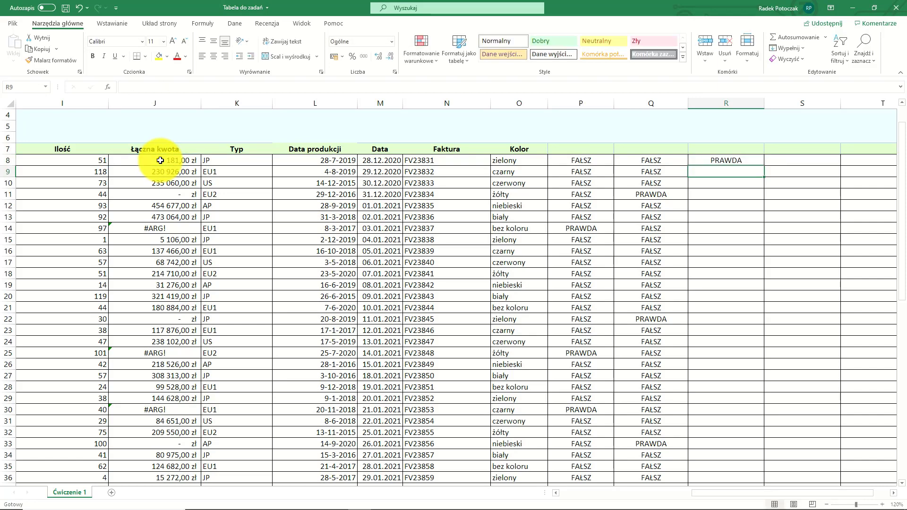
Step: Fill the CZY.LICZBA formula down column R and compare row 14 results across P to R
{"action": "left_click", "coordinate": [763, 159]}
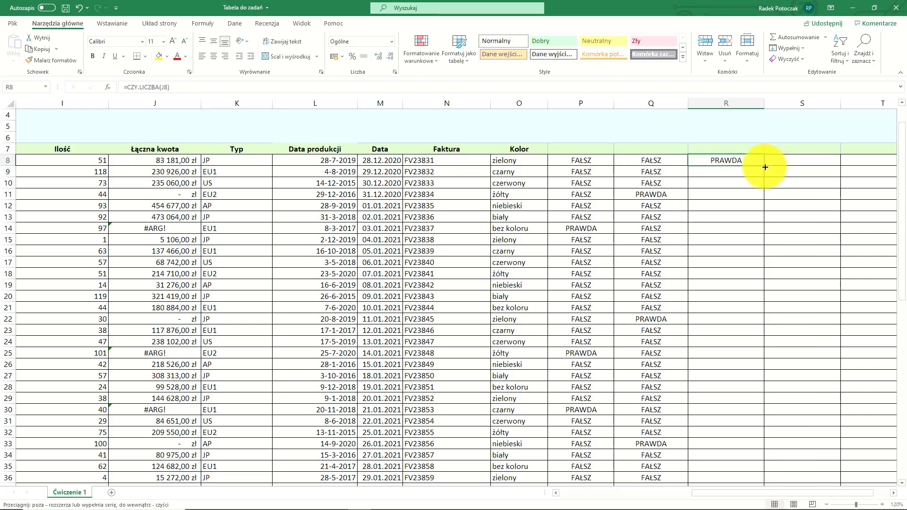
{"action": "double_click", "coordinate": [764, 165]}
{"action": "left_click_drag", "start_coordinate": [735, 229], "coordinate": [545, 246]}
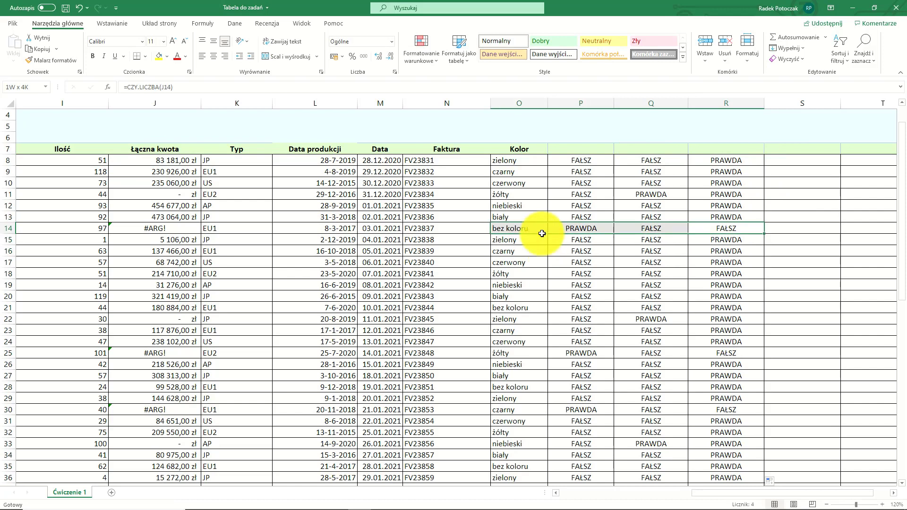
{"action": "left_click", "coordinate": [586, 227]}
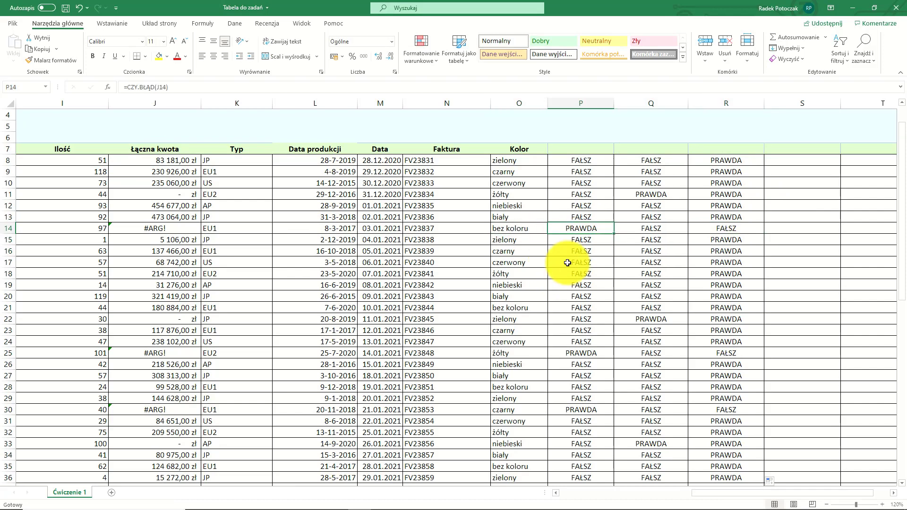
Step: Enter =CZY.TEKST(H8) in cell S8, removing an accidentally inserted cell reference
{"action": "left_click_drag", "start_coordinate": [708, 498], "coordinate": [739, 496]}
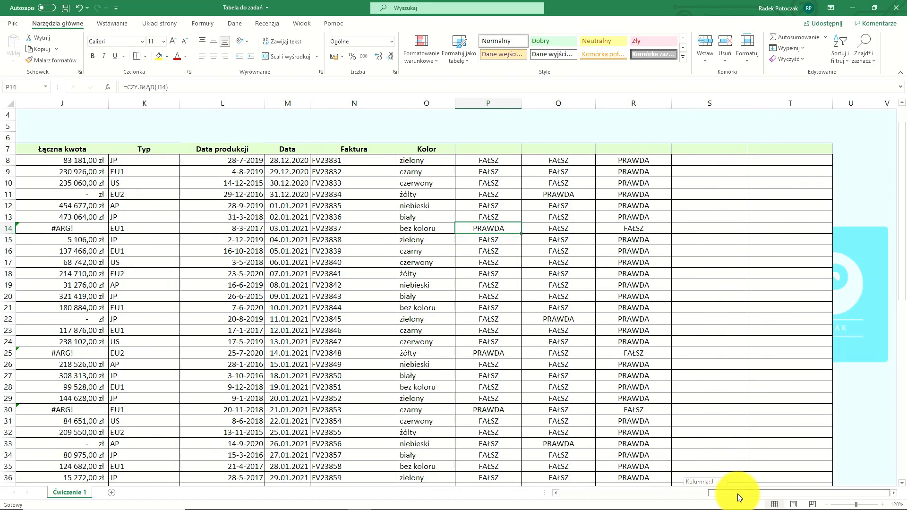
{"action": "left_click", "coordinate": [706, 159]}
{"action": "type", "text": "="}
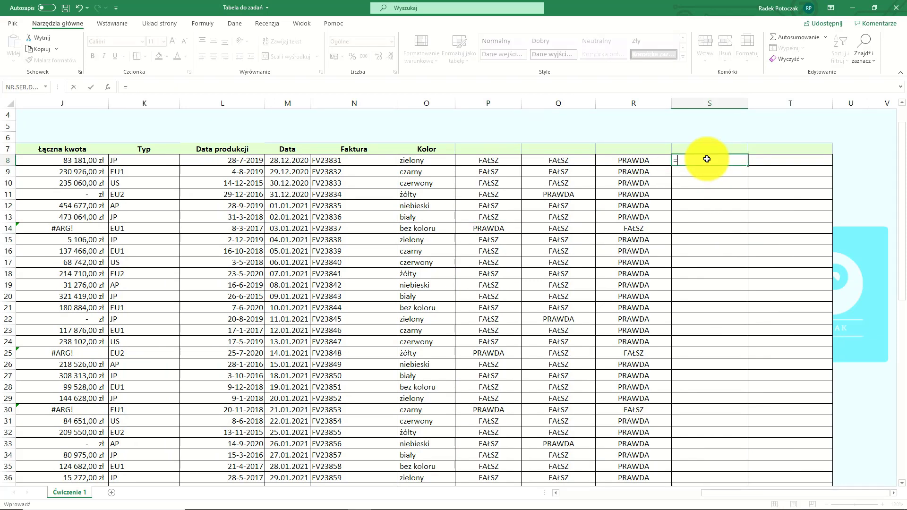
{"action": "type", "text": "czy."}
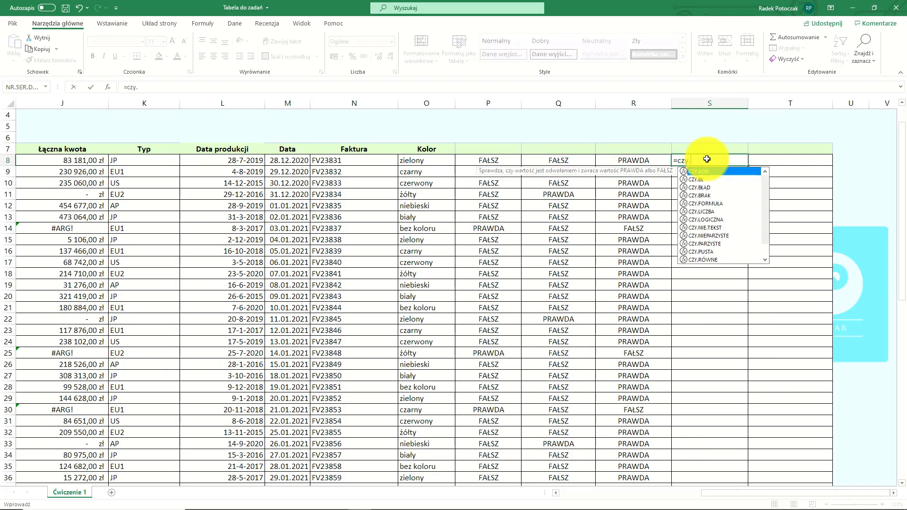
{"action": "left_click", "coordinate": [766, 220]}
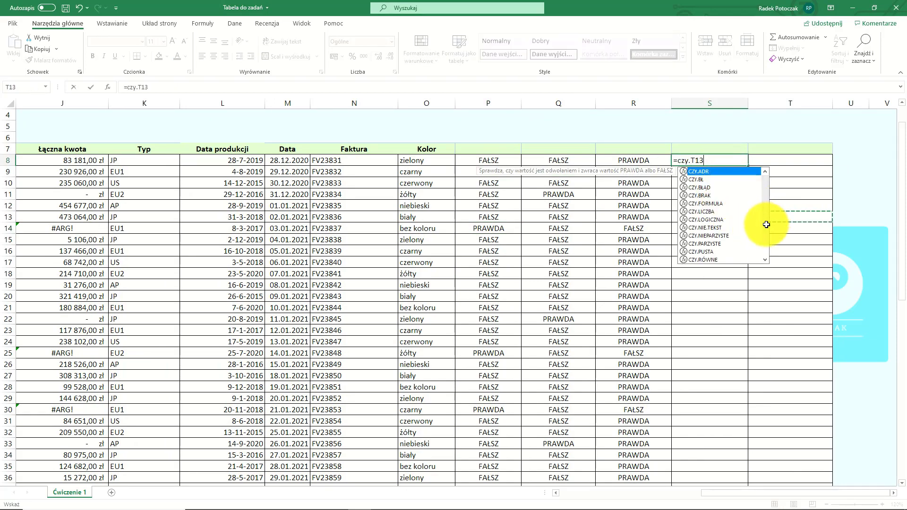
{"action": "left_click_drag", "start_coordinate": [767, 224], "coordinate": [767, 227]}
{"action": "key", "text": "BackSpace"}
{"action": "key", "text": "BackSpace"}
{"action": "key", "text": "BackSpace"}
{"action": "key", "text": "BackSpace"}
{"action": "key", "text": "BackSpace"}
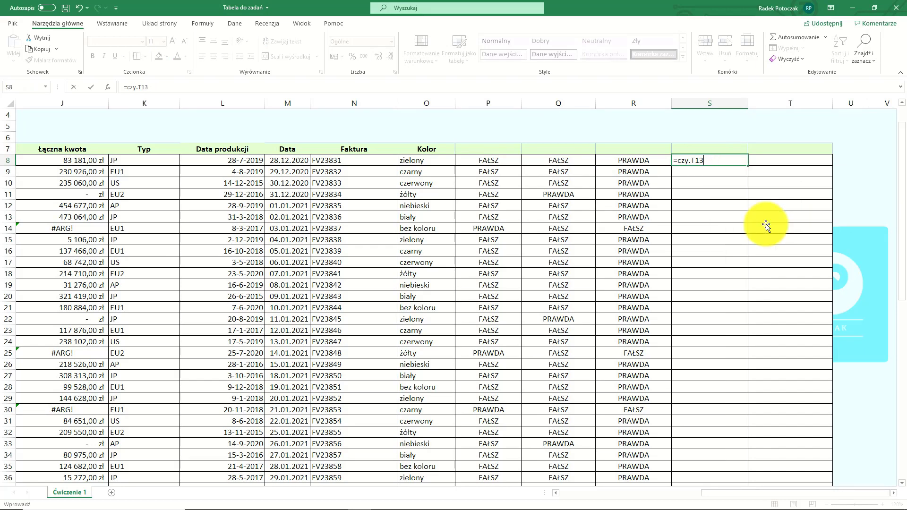
{"action": "key", "text": "BackSpace"}
{"action": "key", "text": "BackSpace"}
{"action": "type", "text": "te"}
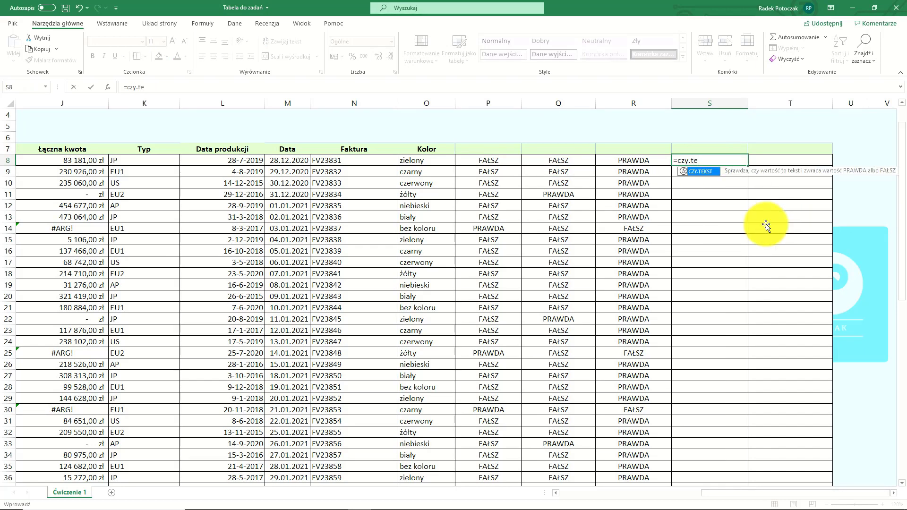
{"action": "key", "text": "Tab"}
Step: Fill the CZY.TEKST formula down column S
{"action": "left_click_drag", "start_coordinate": [698, 493], "coordinate": [639, 501]}
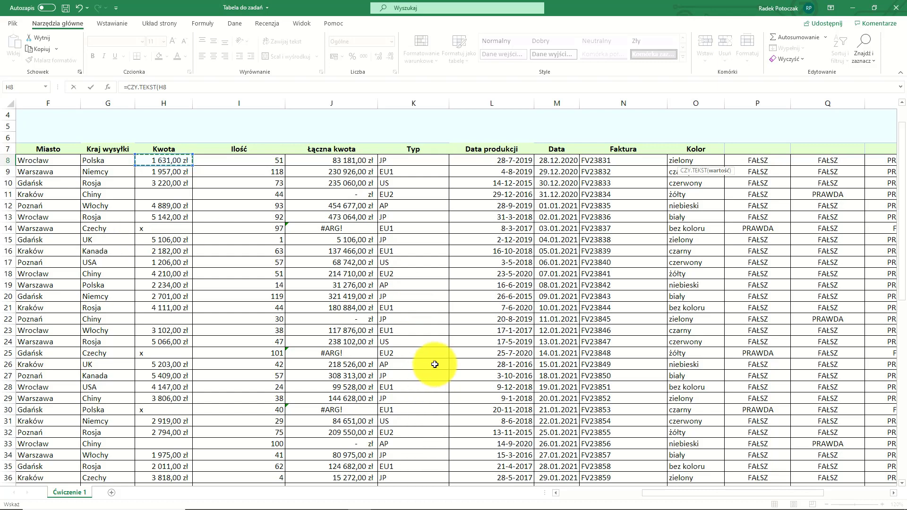
{"action": "left_click_drag", "start_coordinate": [646, 494], "coordinate": [749, 491]}
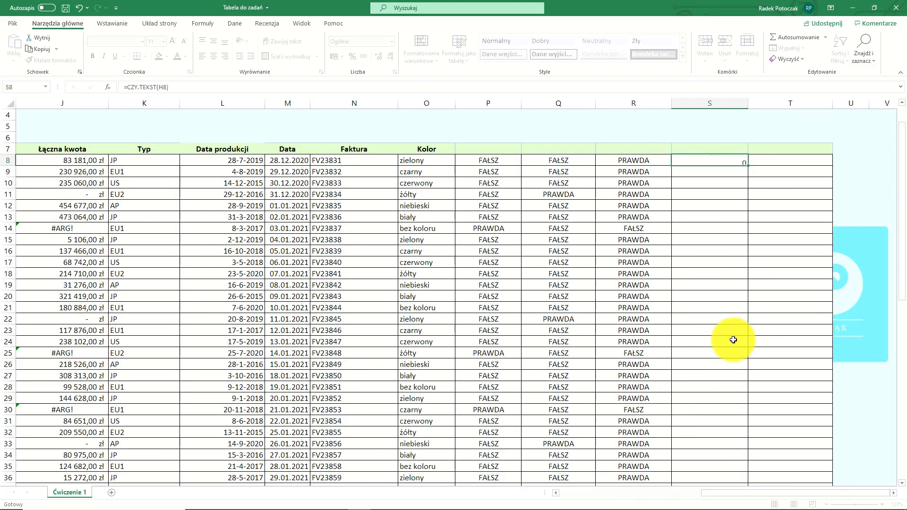
{"action": "double_click", "coordinate": [749, 167]}
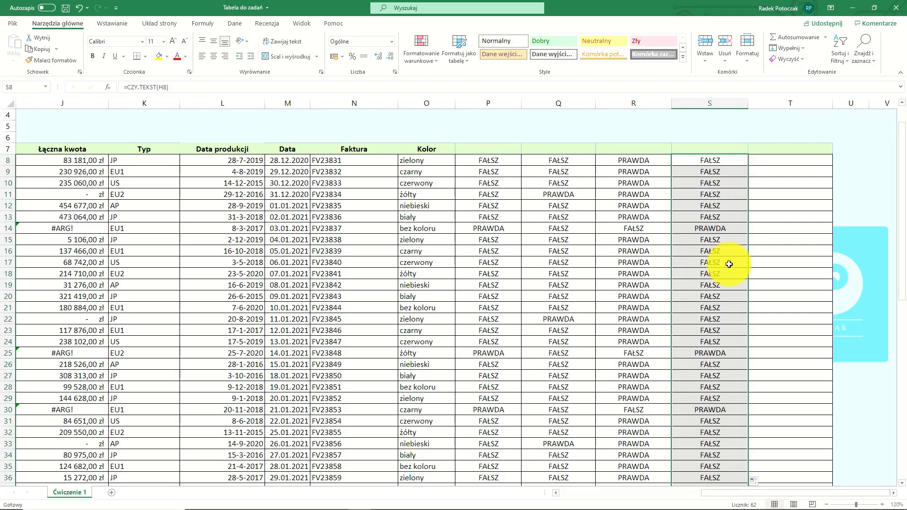
{"action": "left_click", "coordinate": [704, 161]}
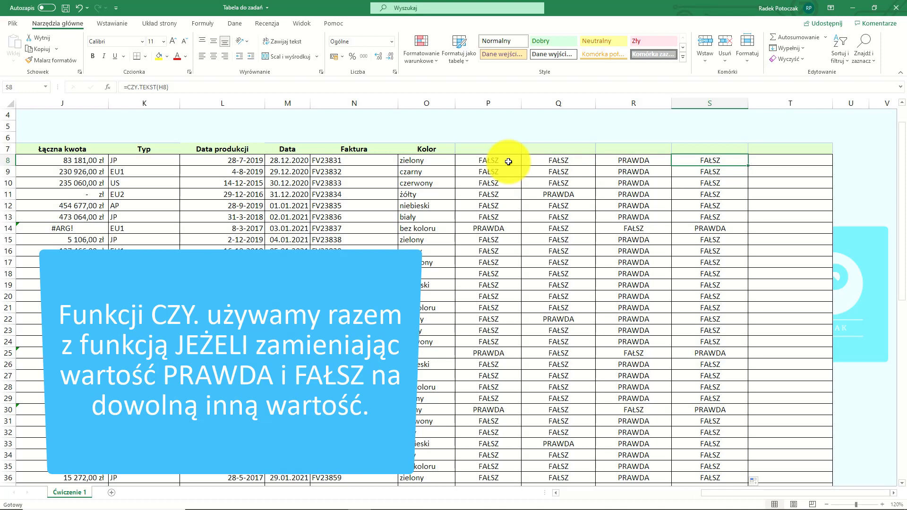
{"action": "left_click", "coordinate": [508, 162]}
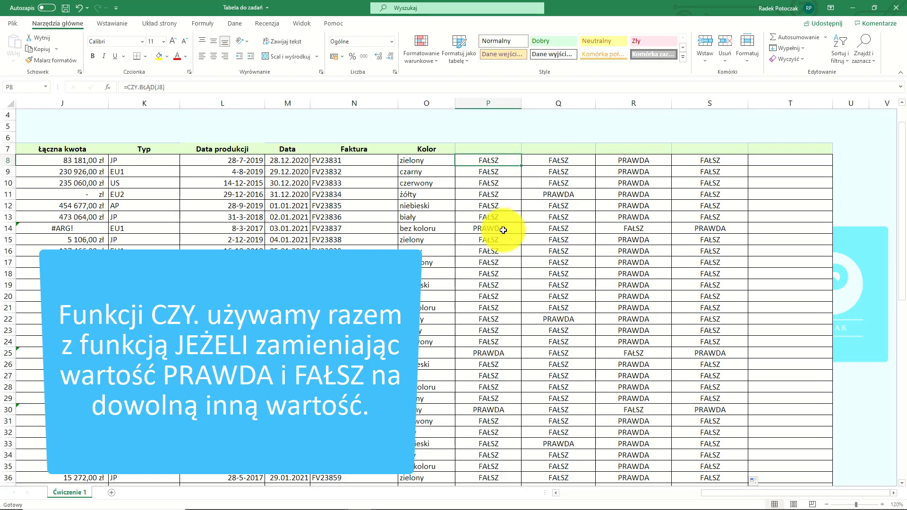
{"action": "left_click_drag", "start_coordinate": [708, 495], "coordinate": [673, 487]}
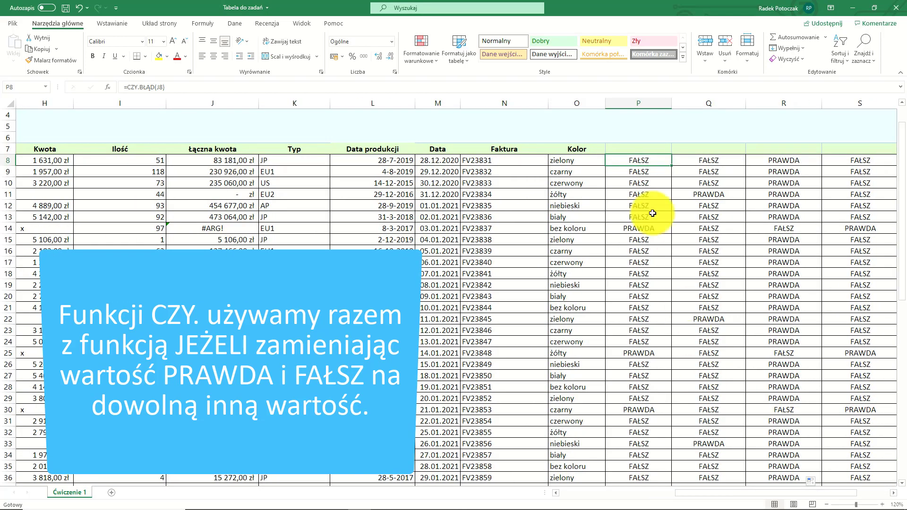
{"action": "double_click", "coordinate": [632, 160]}
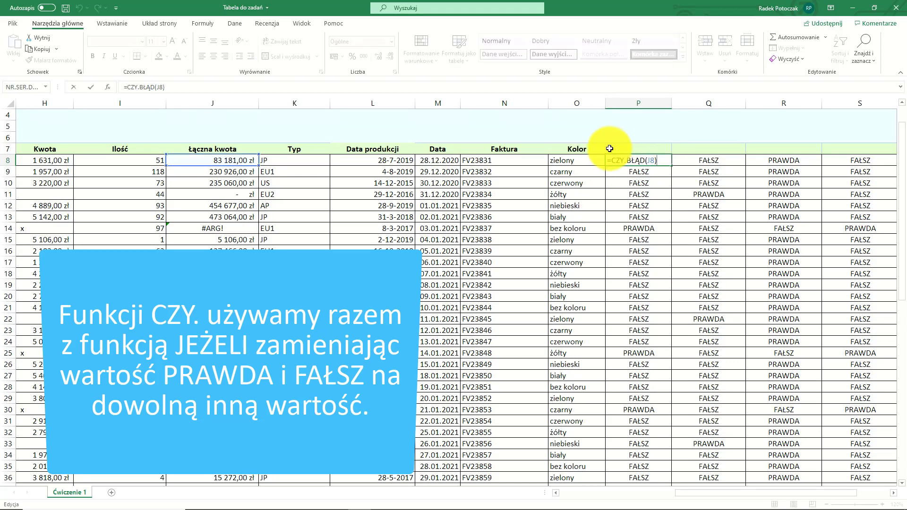
{"action": "left_click", "coordinate": [659, 160]}
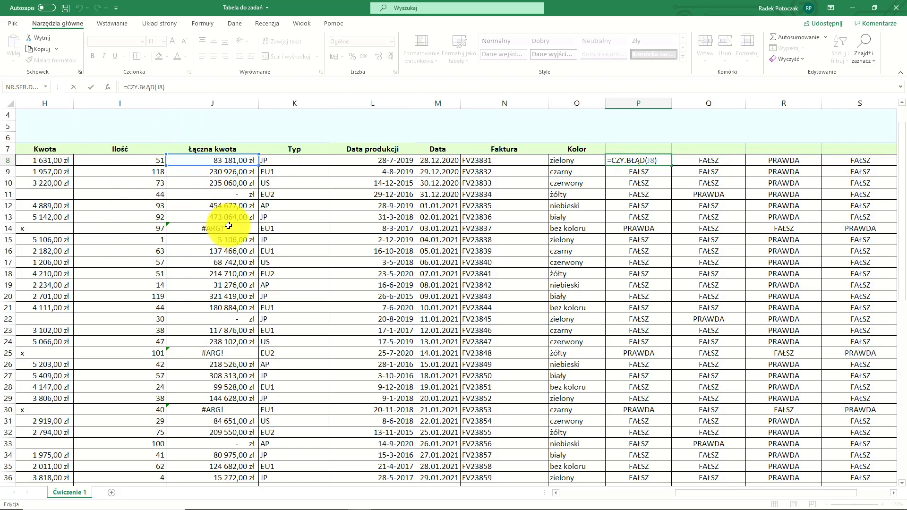
{"action": "key", "text": "ctrl+Return"}
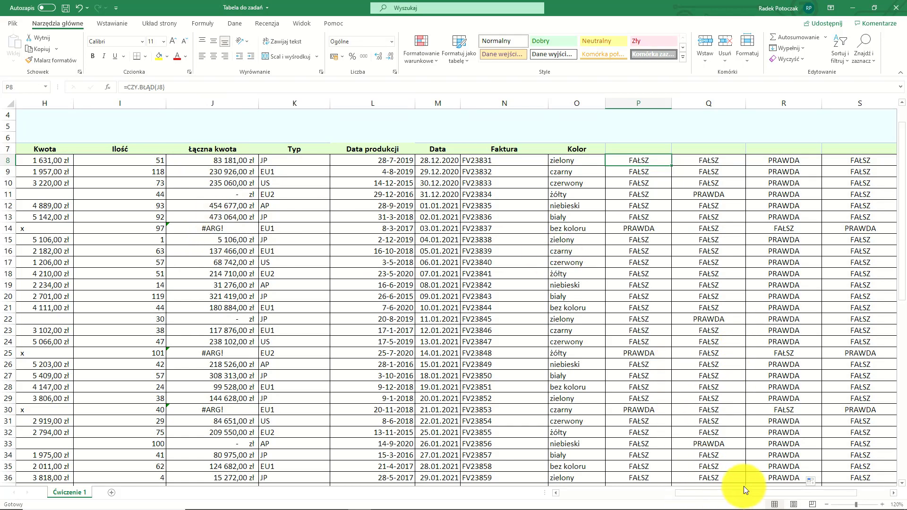
{"action": "left_click_drag", "start_coordinate": [750, 488], "coordinate": [819, 489]}
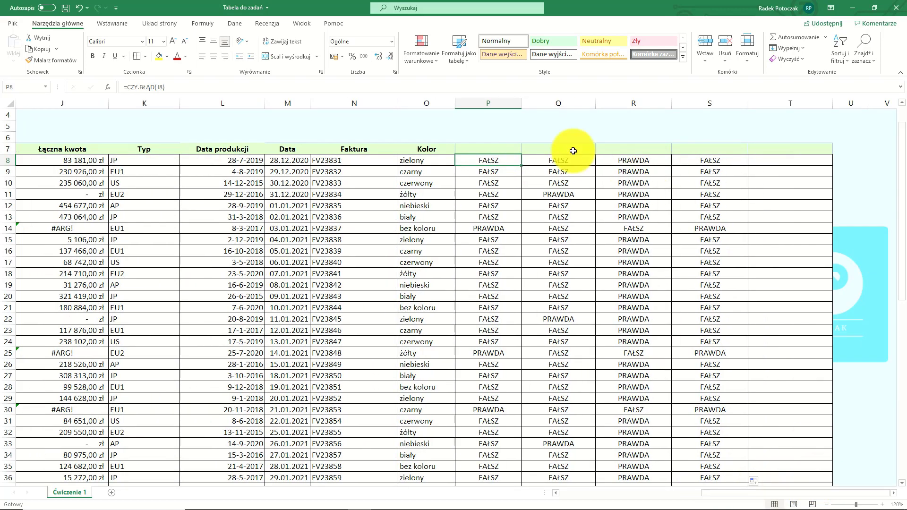
{"action": "left_click", "coordinate": [545, 159]}
{"action": "double_click", "coordinate": [545, 159]}
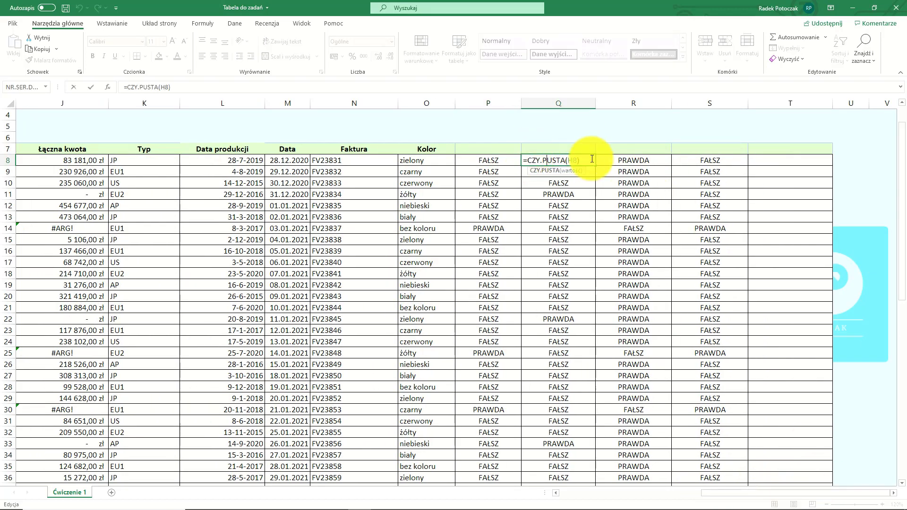
{"action": "key", "text": "Escape"}
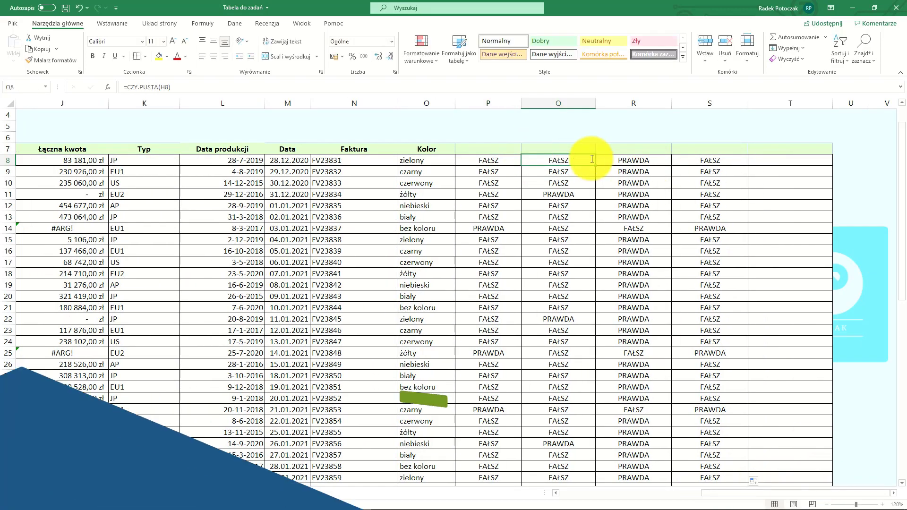